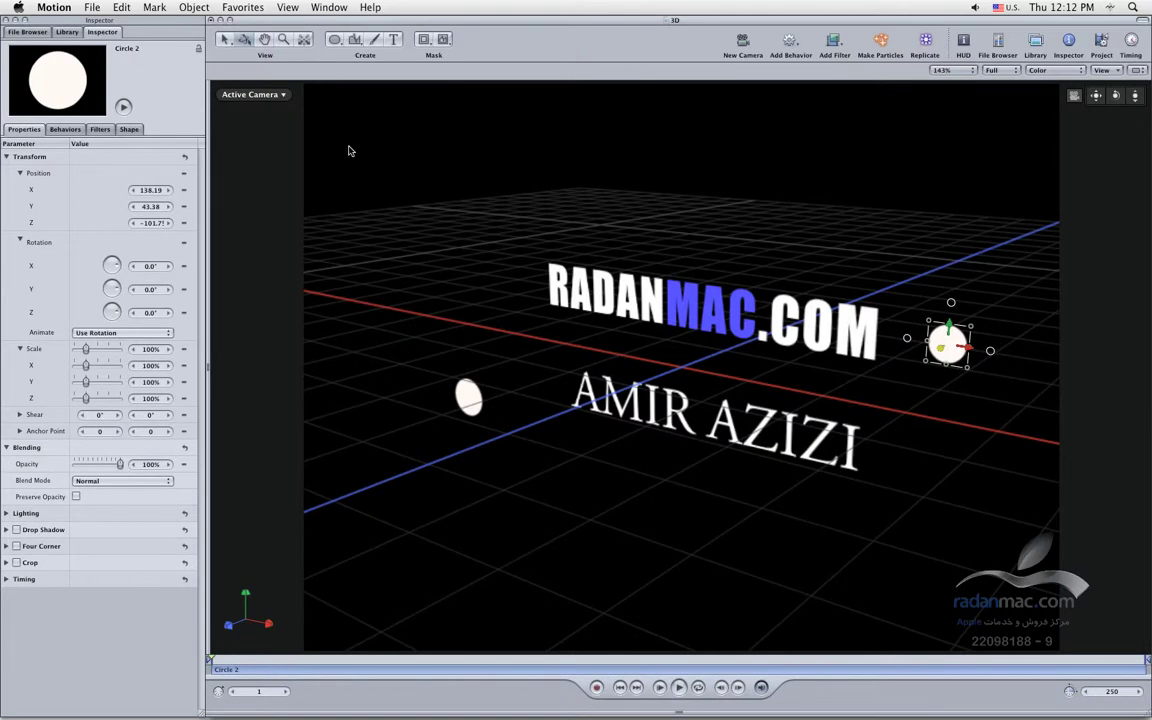
# Step: Add a new empty group above the Circle 1 group in the layer list, switch it to 2D and lock it
pyautogui.press('super+4')
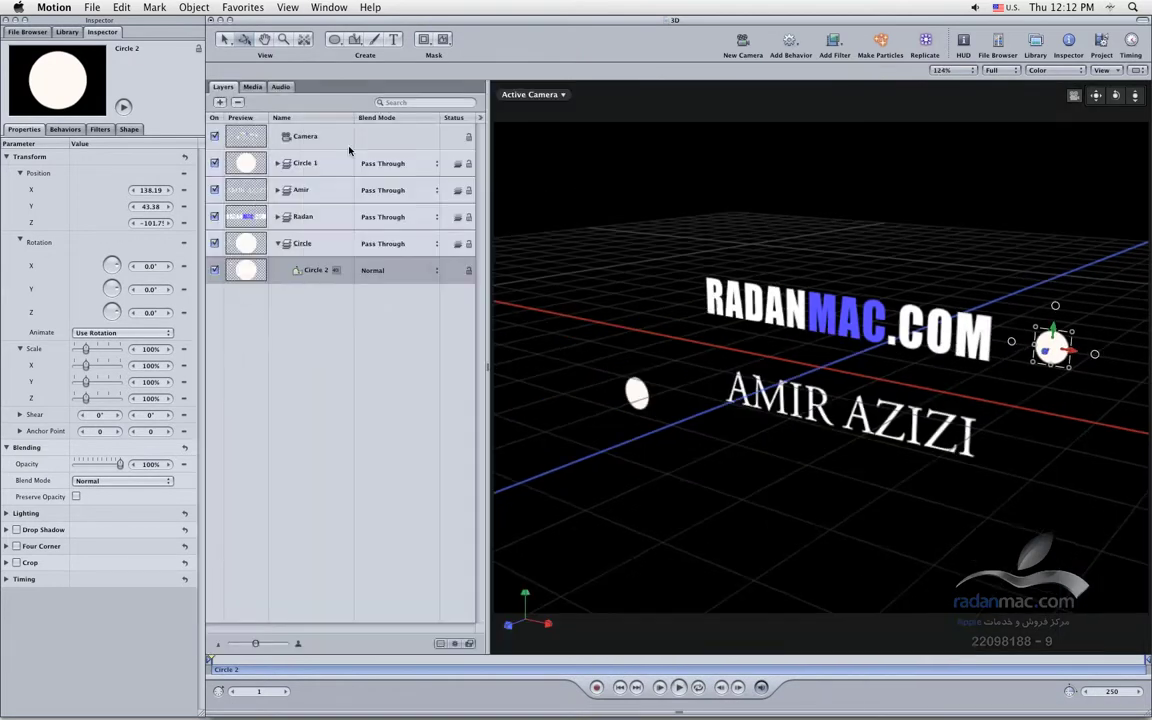
pyautogui.click(276, 243)
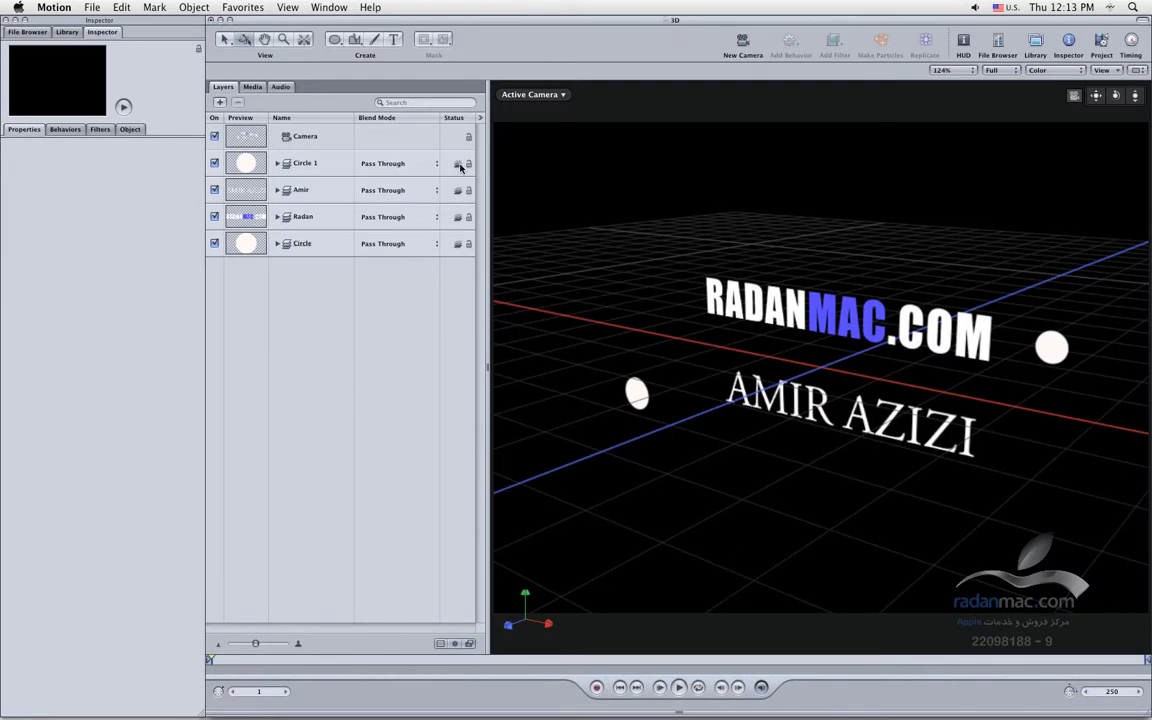
pyautogui.press('super+shift+n')
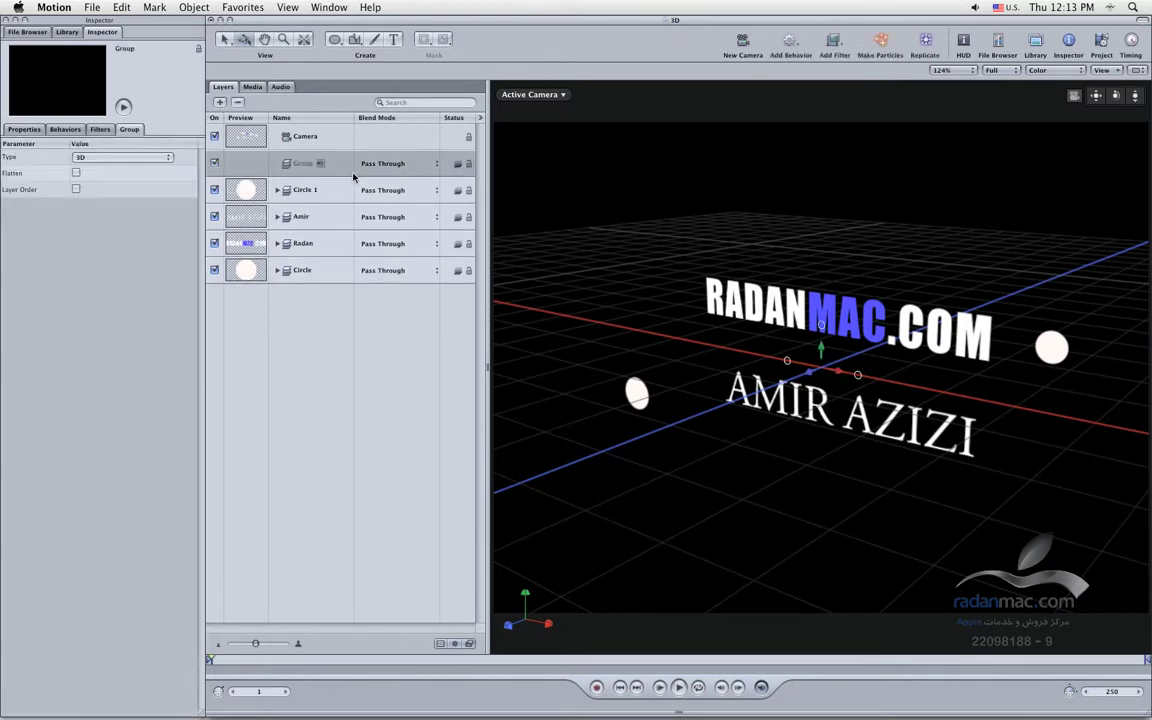
pyautogui.click(455, 164)
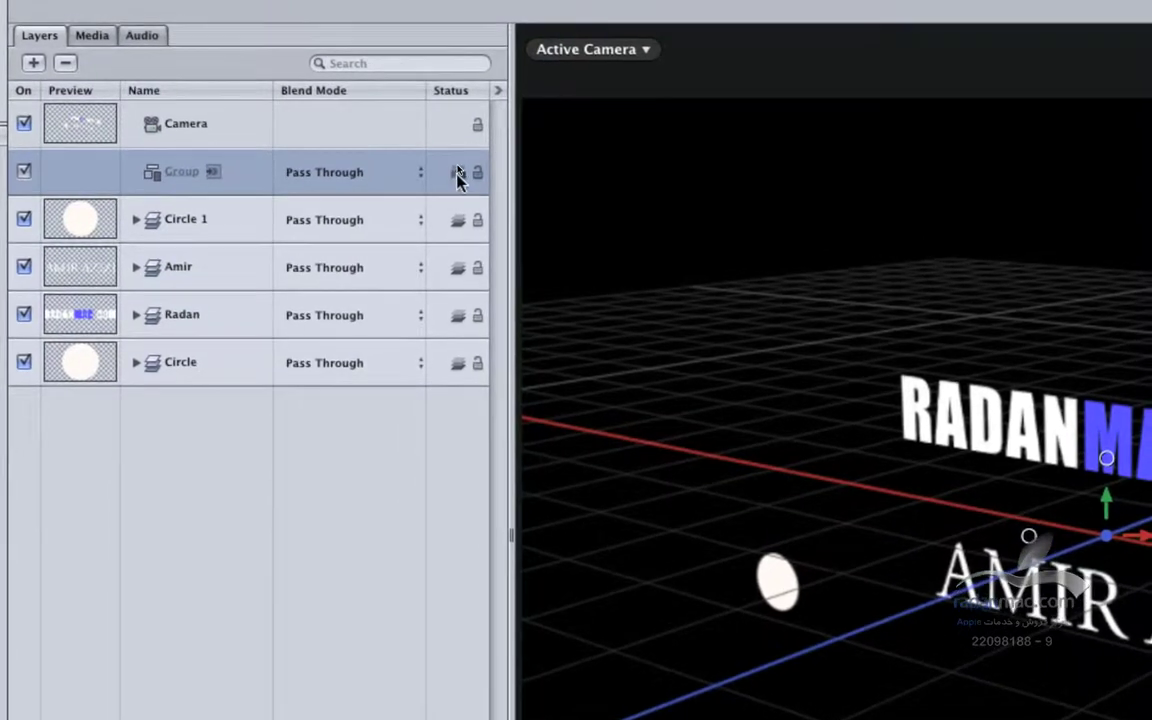
pyautogui.rightClick(466, 175)
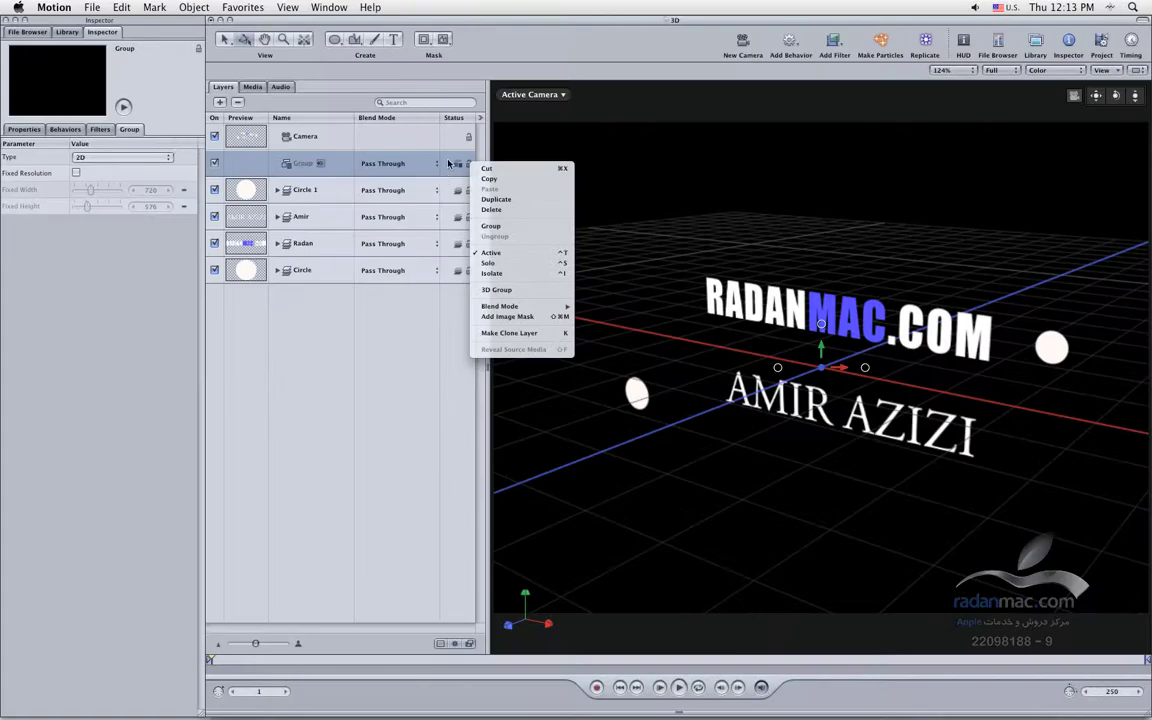
pyautogui.click(458, 165)
pyautogui.click(467, 165)
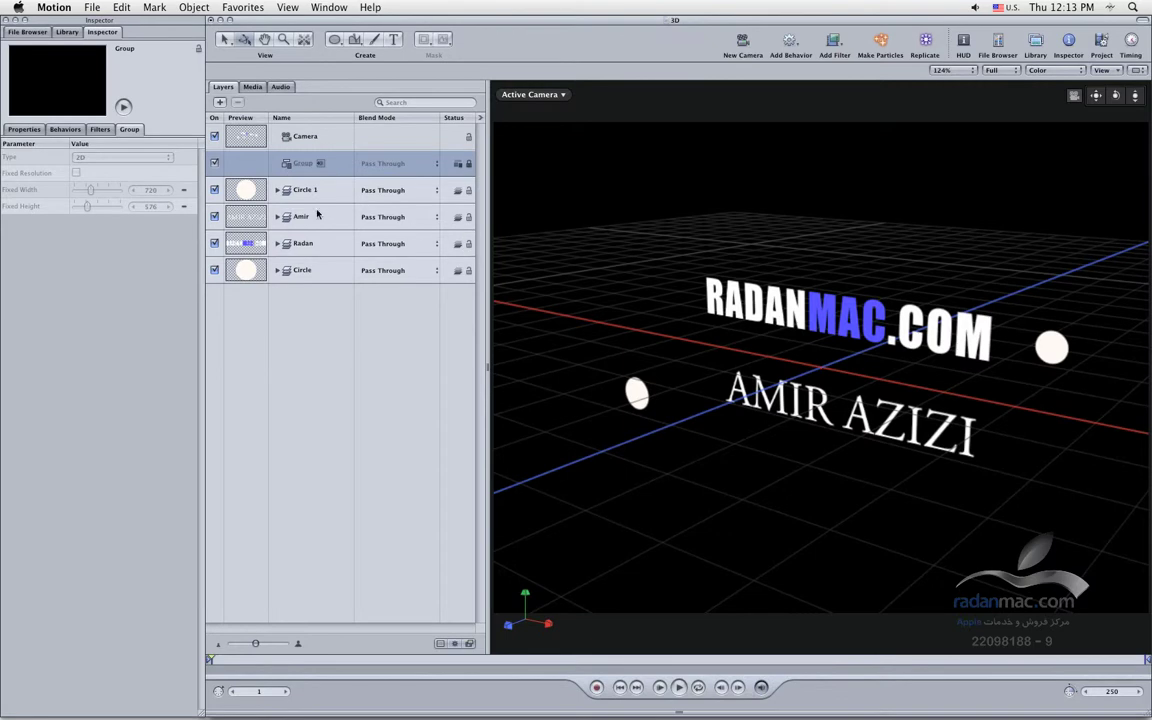
# Step: Switch the two circle groups and the two text groups to 2D and delete the camera
pyautogui.click(458, 190)
pyautogui.click(459, 216)
pyautogui.click(461, 245)
pyautogui.click(343, 137)
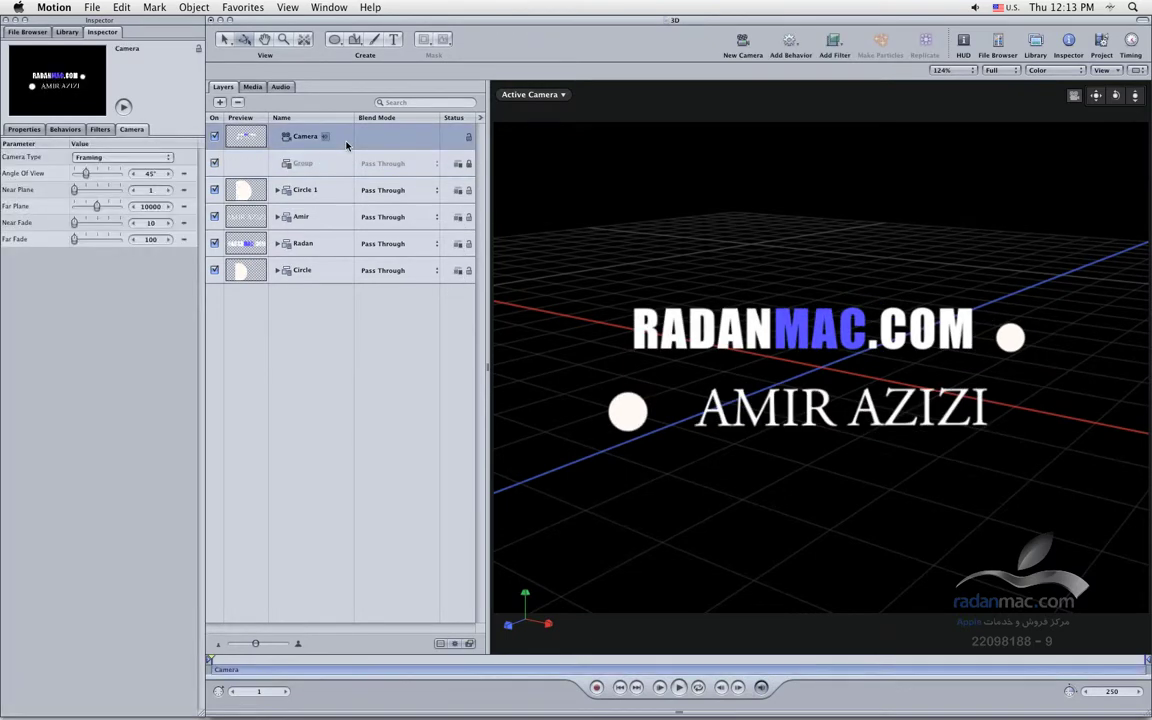
pyautogui.press('Delete')
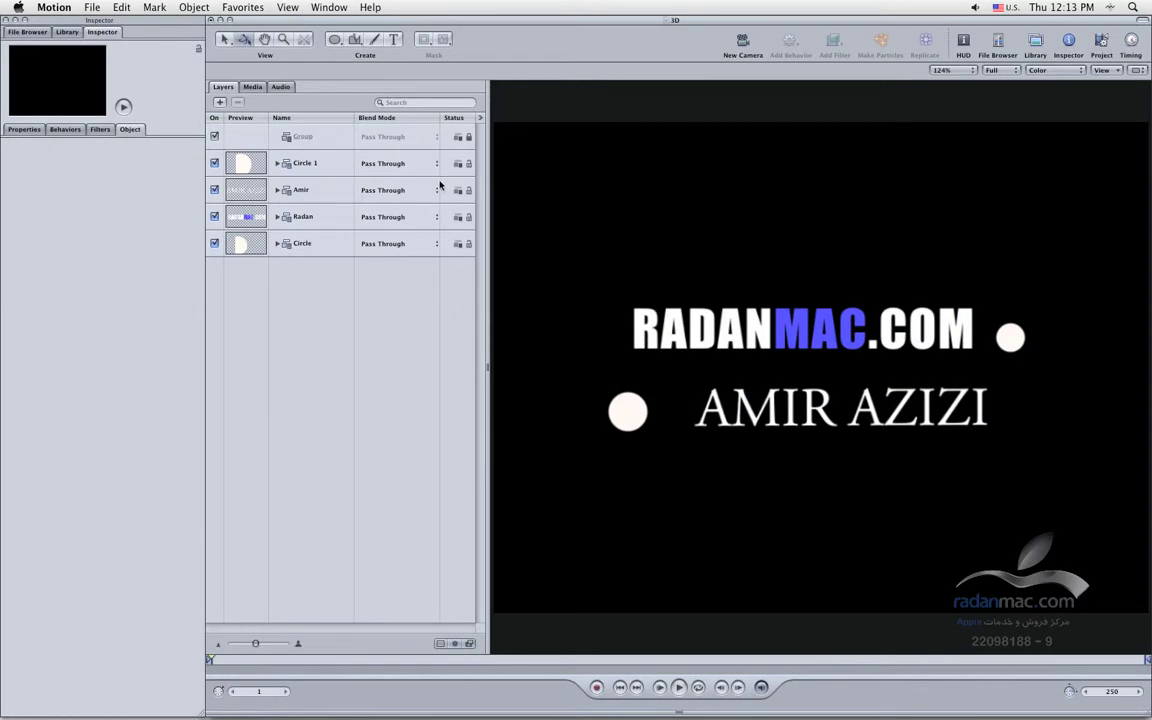
# Step: Add a new camera and switch the project's 2D groups to 3D
pyautogui.click(230, 140)
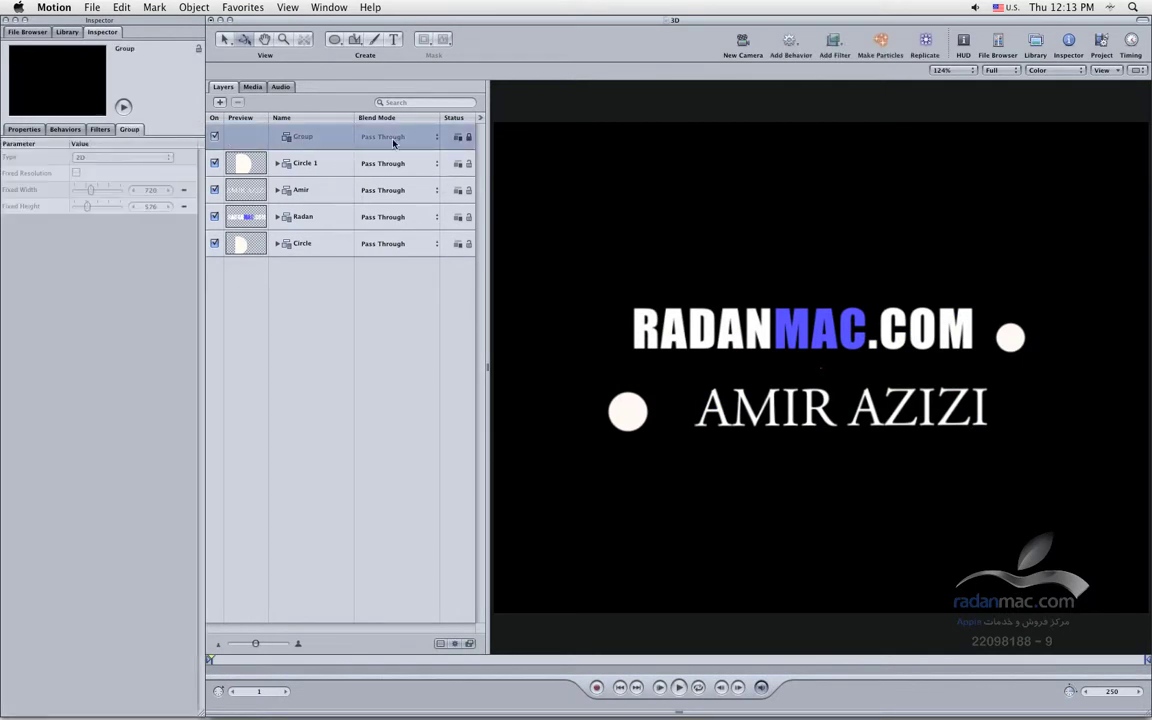
pyautogui.click(763, 57)
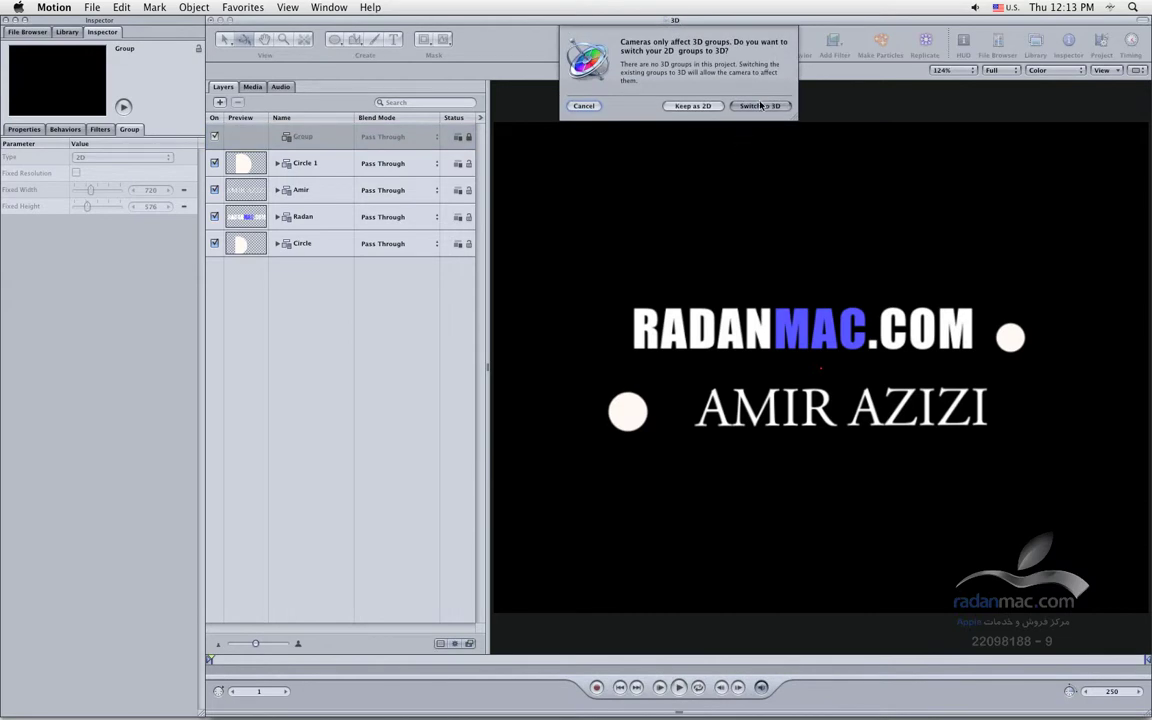
pyautogui.click(757, 106)
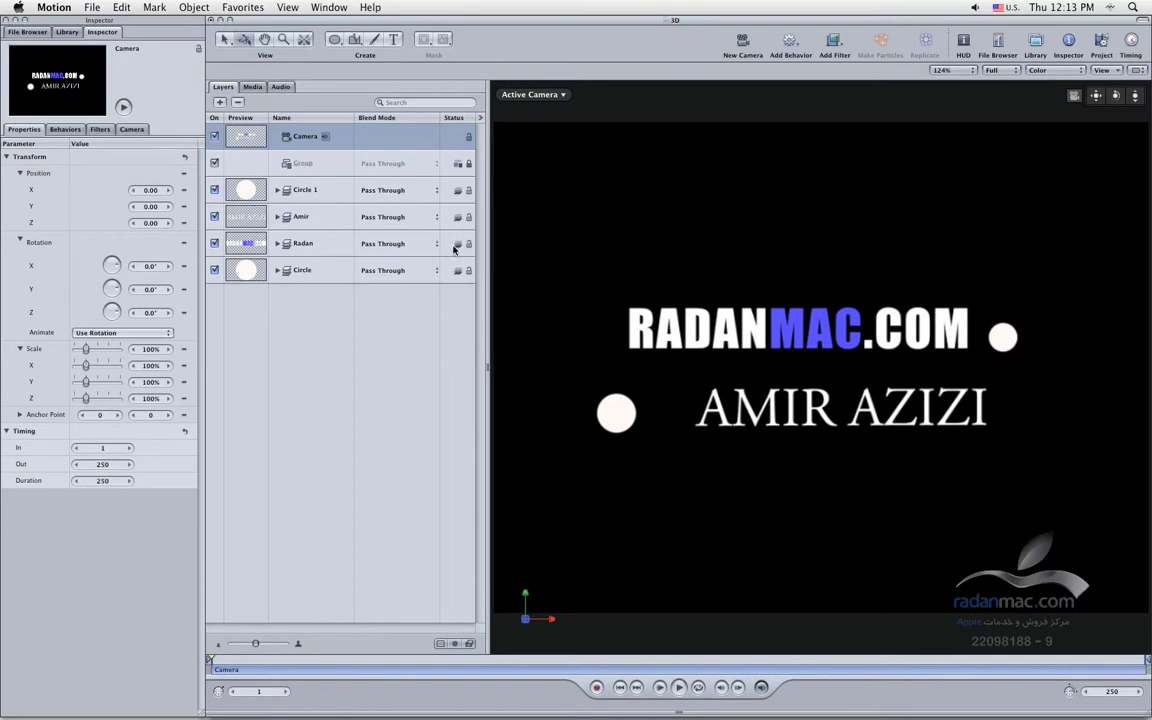
# Step: Unlock the empty group beneath the camera and delete it from the project
pyautogui.click(458, 166)
pyautogui.click(382, 166)
pyautogui.click(308, 168)
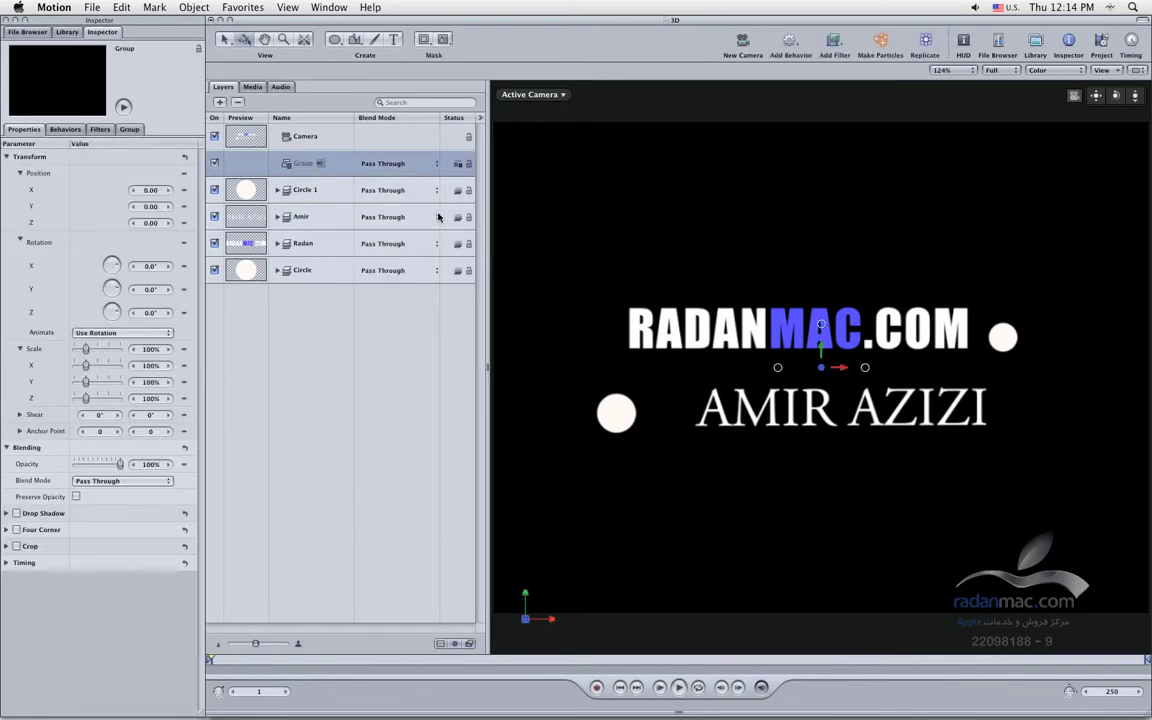
pyautogui.click(458, 166)
pyautogui.click(458, 166)
pyautogui.click(458, 166)
pyautogui.press('Delete')
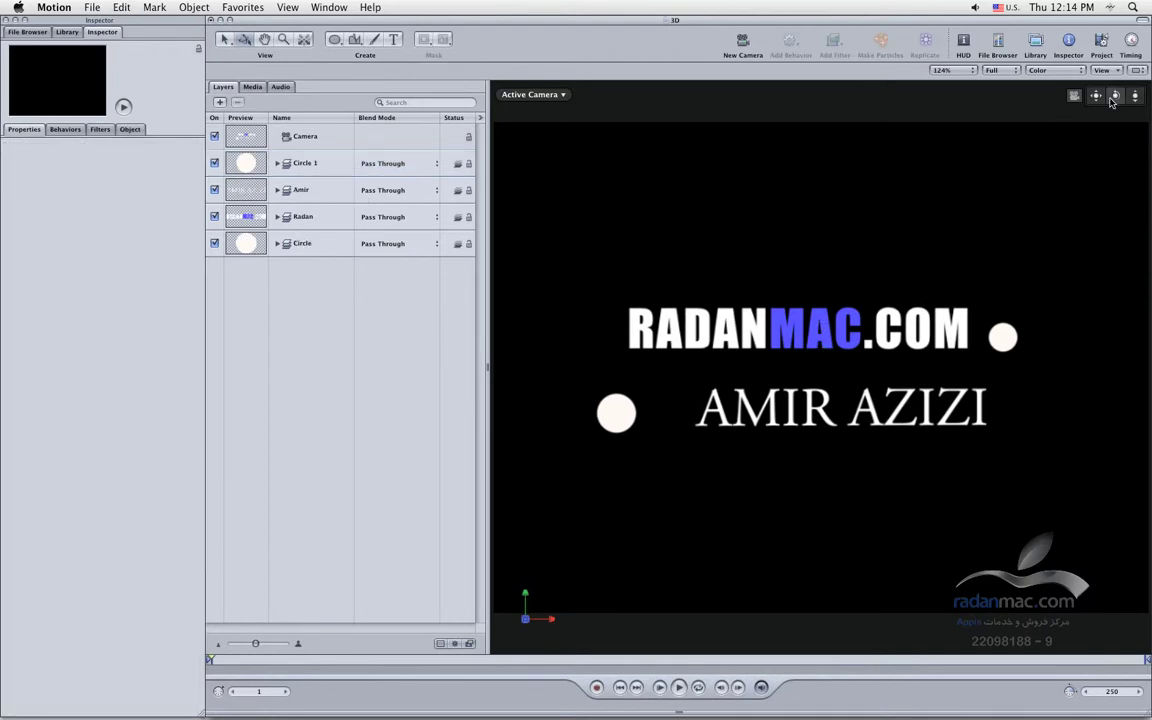
# Step: Orbit, pan and dolly the active camera so both text lines and circles are seen from an angle above the grid
pyautogui.moveTo(1111, 101); pyautogui.dragTo(1097, 98)
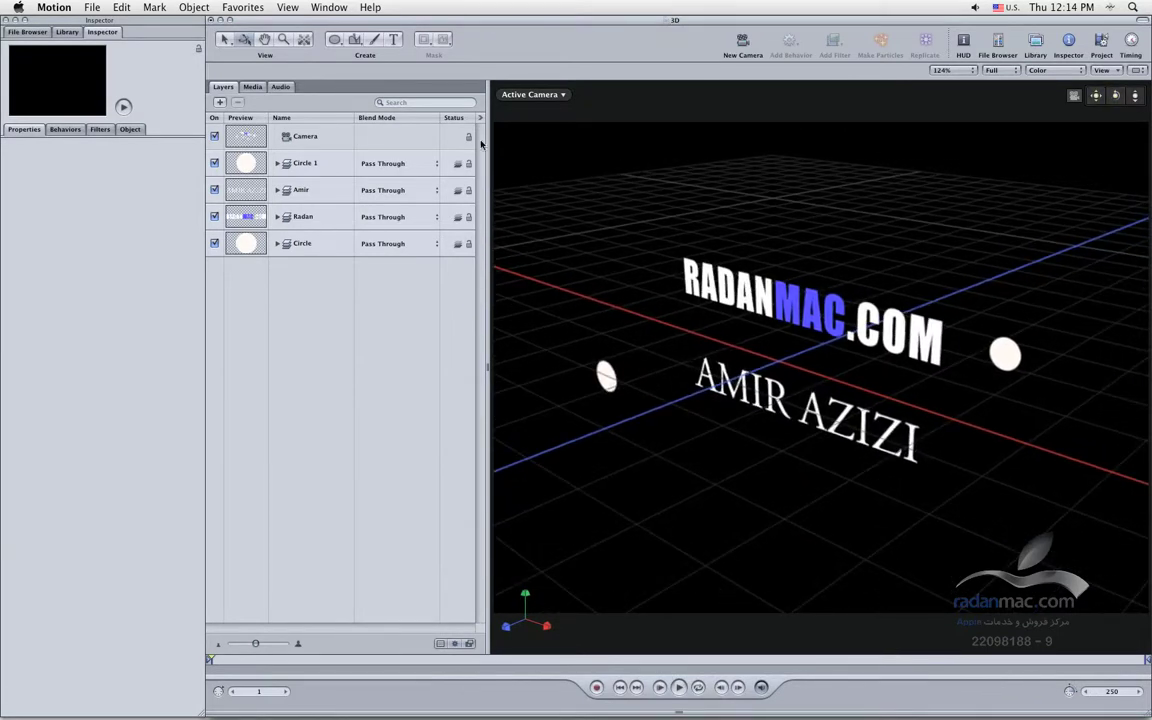
pyautogui.press('F5')
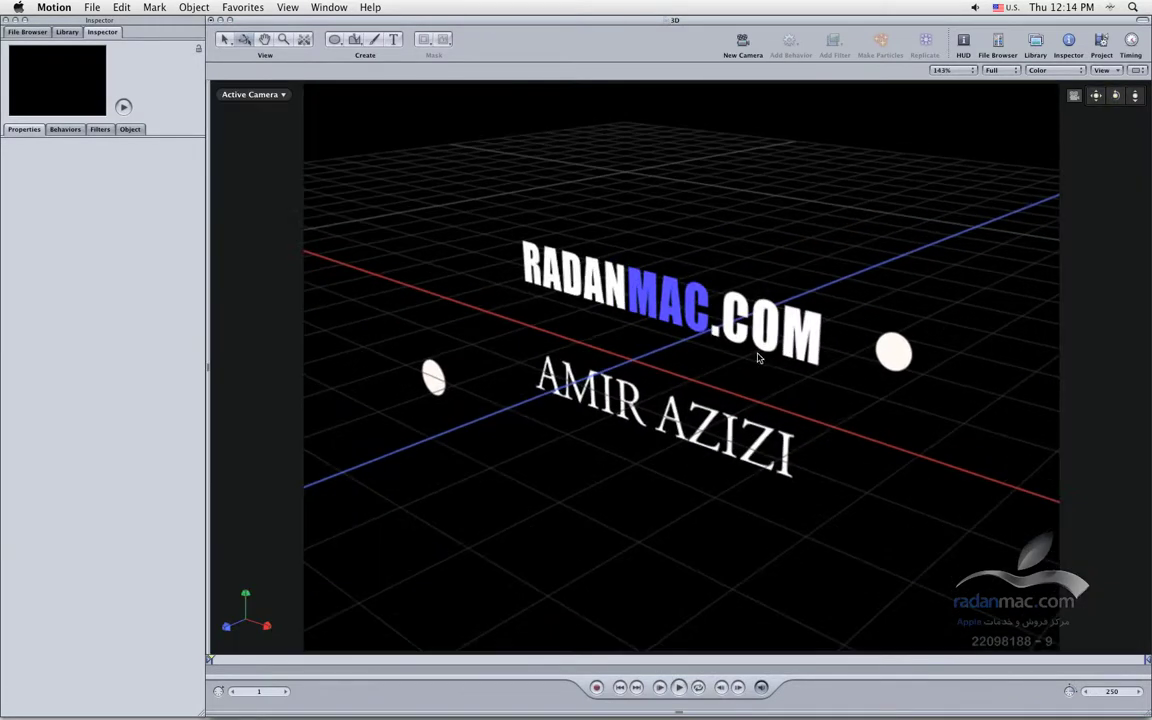
pyautogui.moveTo(1115, 97); pyautogui.dragTo(1115, 97)
pyautogui.moveTo(709, 350); pyautogui.dragTo(756, 359)
pyautogui.moveTo(1096, 96); pyautogui.dragTo(949, 263)
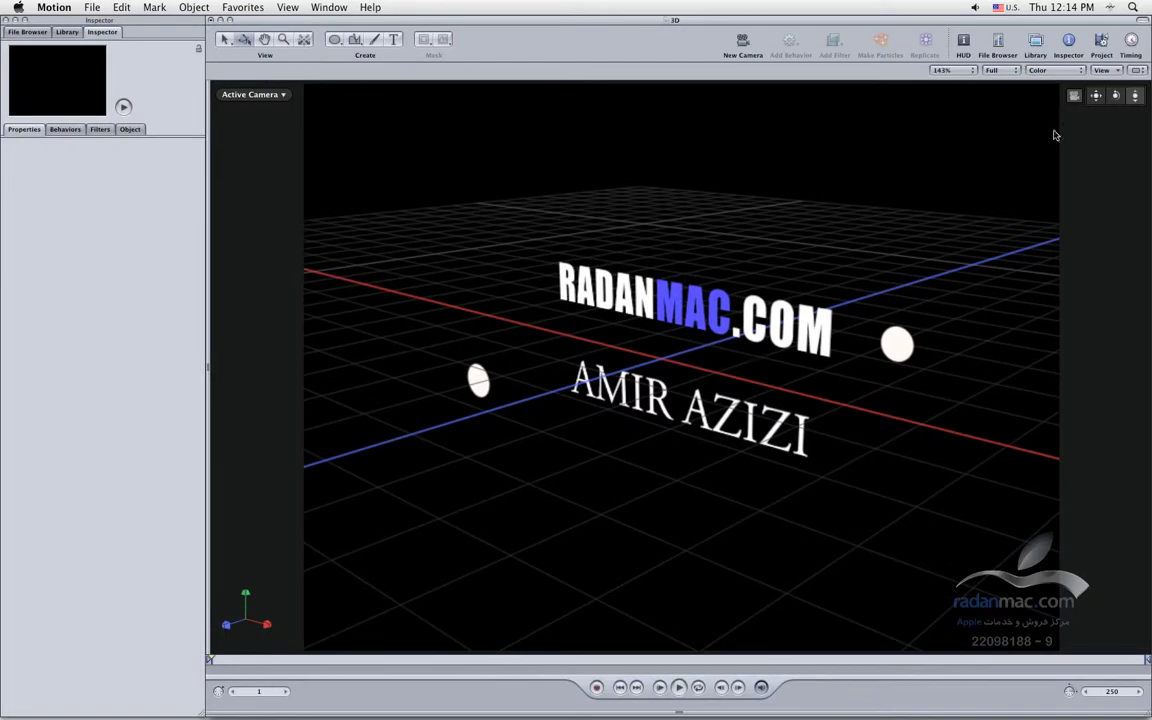
pyautogui.moveTo(1097, 101)
pyautogui.mouseDown()
pyautogui.moveTo(1085, 105)
pyautogui.moveTo(1142, 101)
pyautogui.moveTo(1092, 100)
pyautogui.mouseUp()
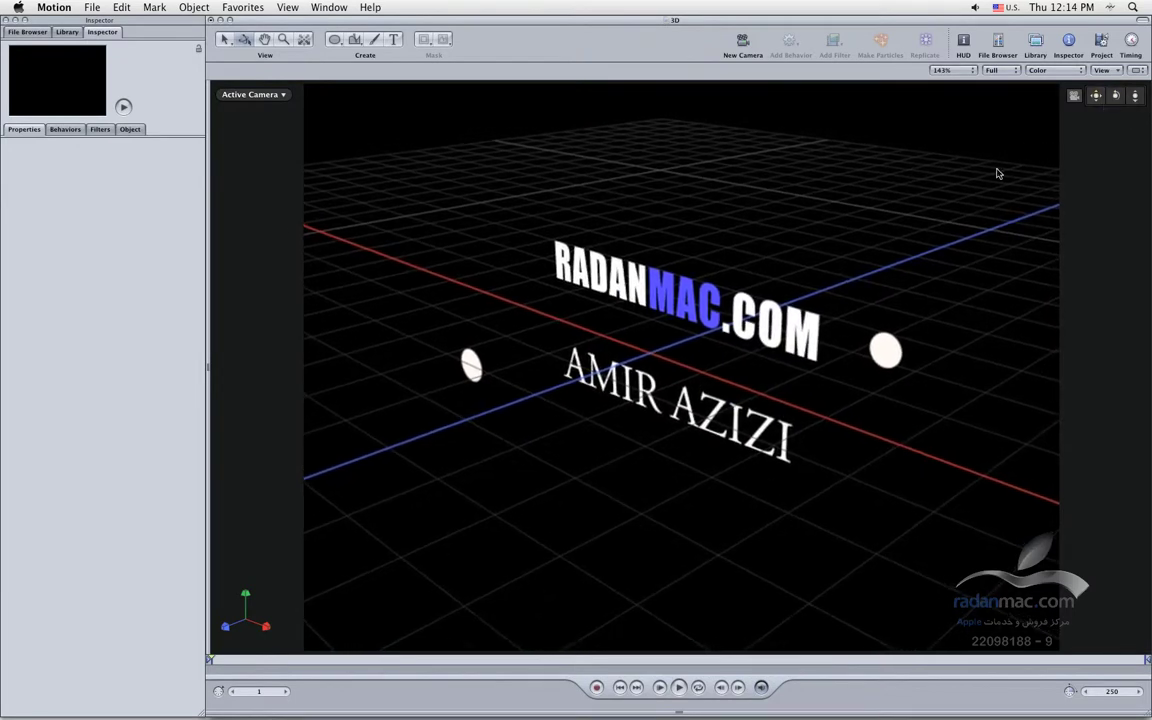
# Step: Select the camera and use the HUD to rotate it to about -32° in X and 48° in Y and scale it to about 103.8%
pyautogui.press('F7')
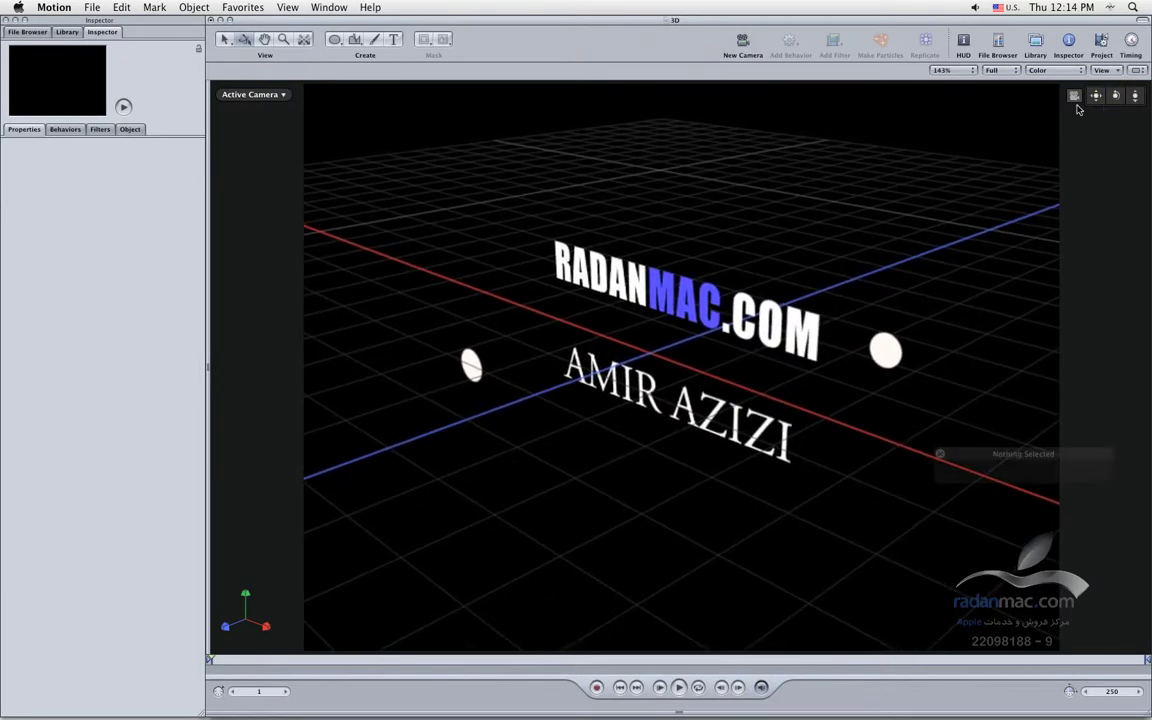
pyautogui.press('super+4')
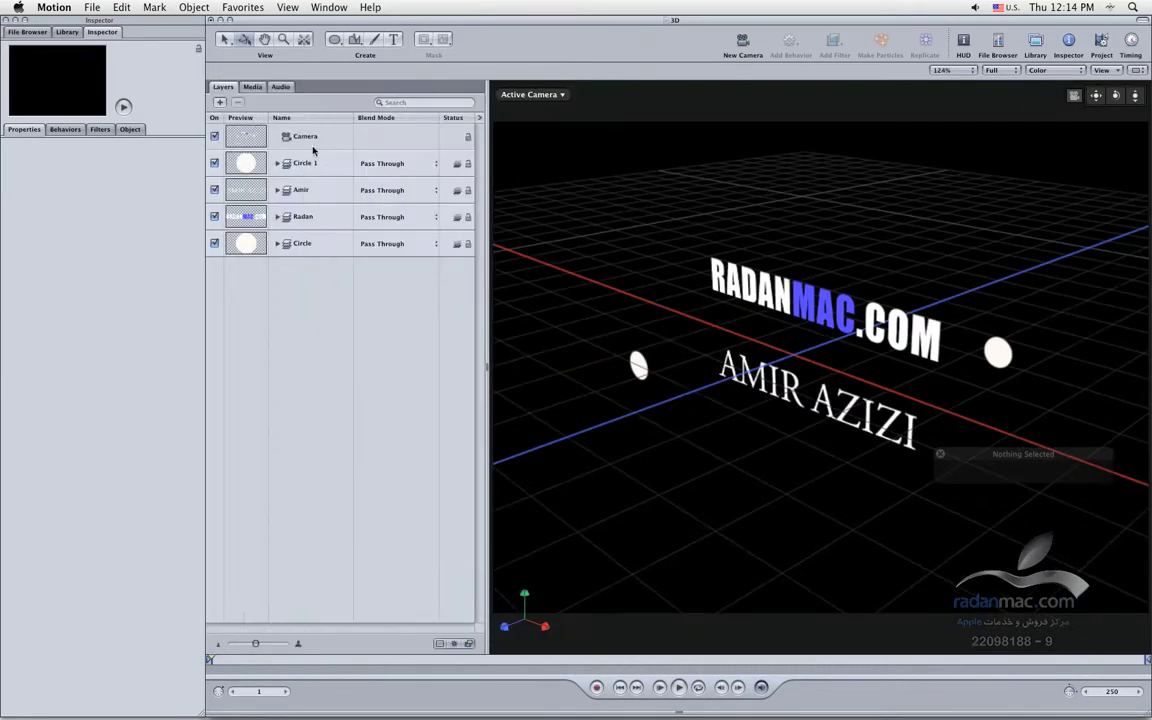
pyautogui.click(315, 145)
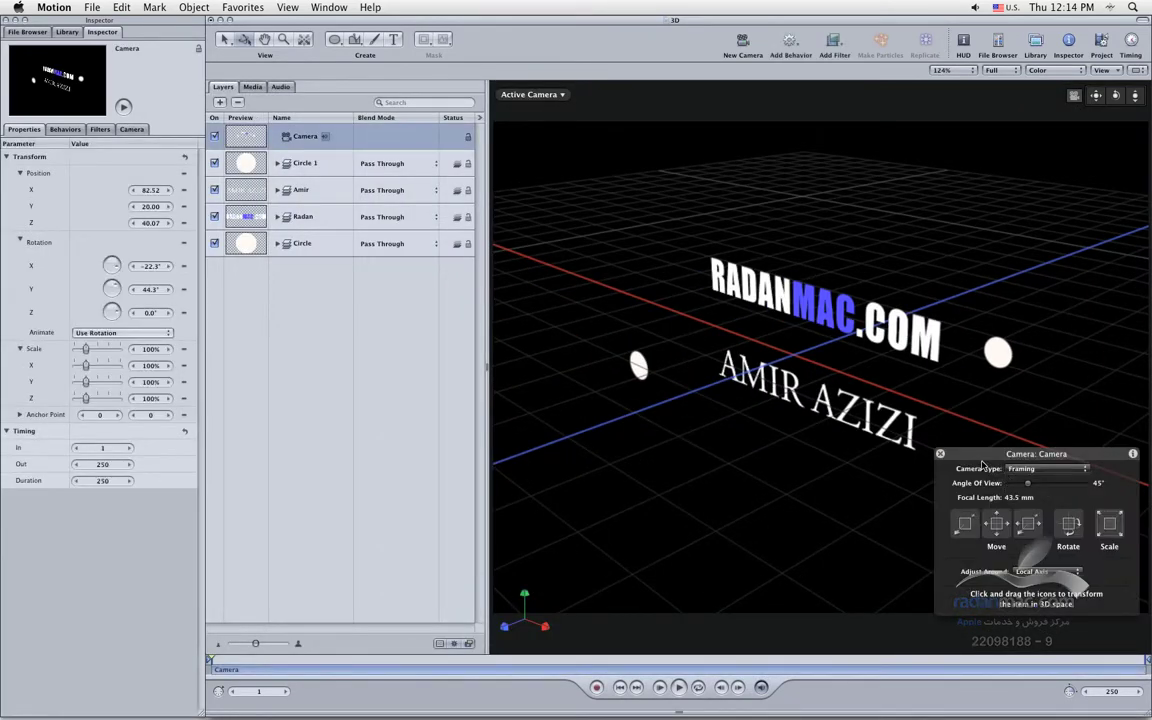
pyautogui.moveTo(956, 479); pyautogui.dragTo(990, 484)
pyautogui.moveTo(1066, 483); pyautogui.dragTo(1105, 478)
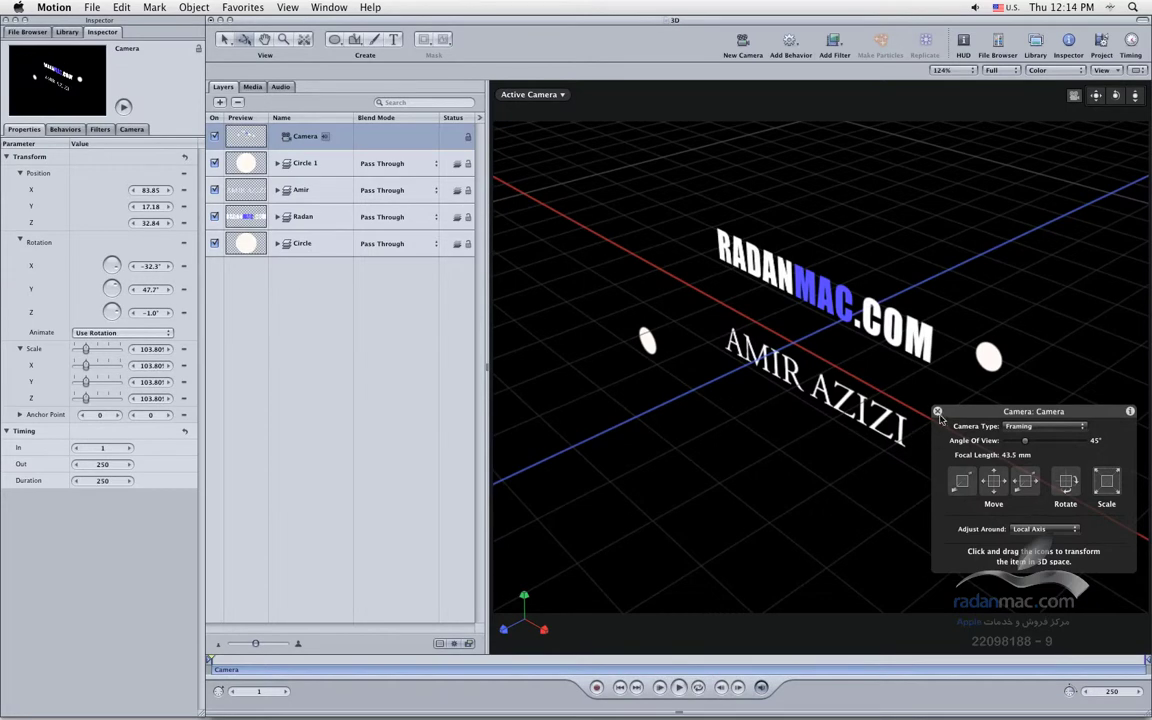
# Step: Move the Circle 1 group along its Z axis to about -7.3, and hide the HUD and layer list
pyautogui.click(310, 168)
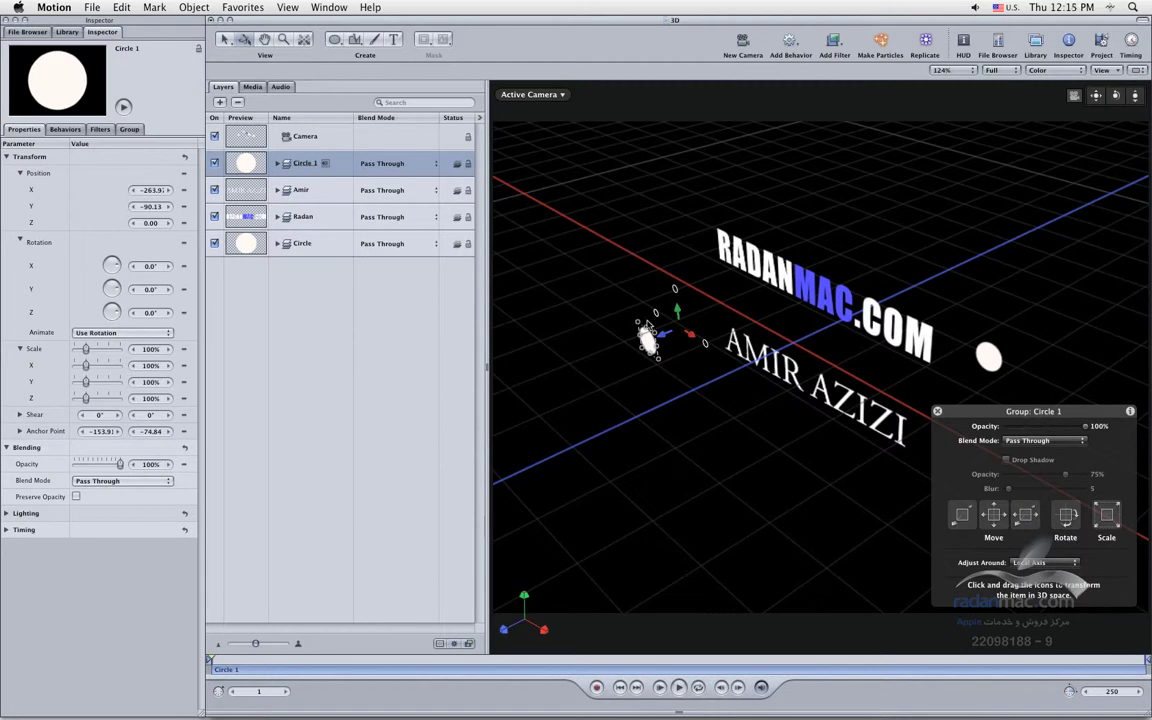
pyautogui.moveTo(662, 330); pyautogui.dragTo(656, 333)
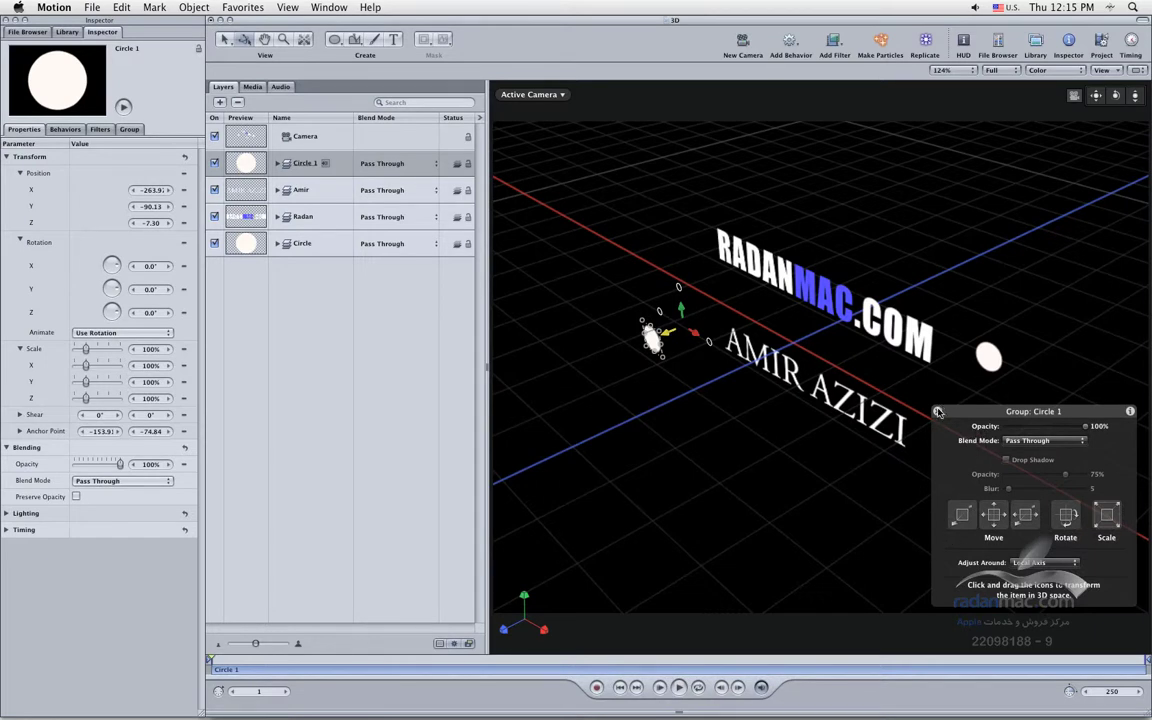
pyautogui.click(938, 412)
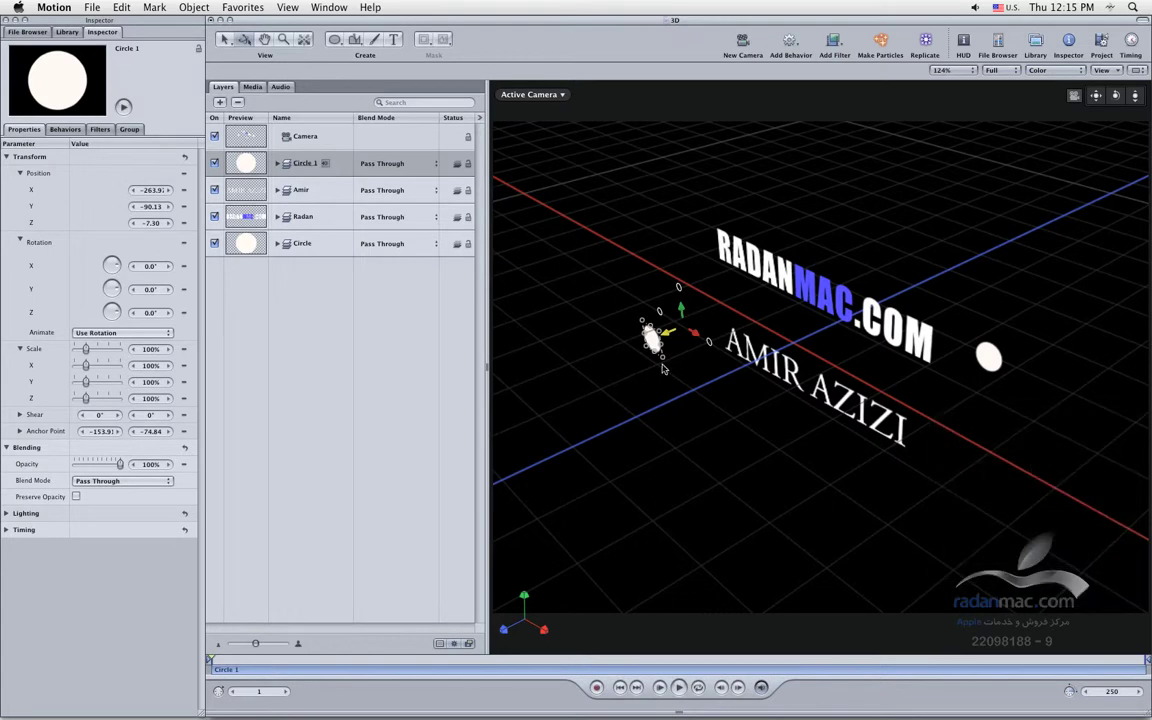
pyautogui.press('F5')
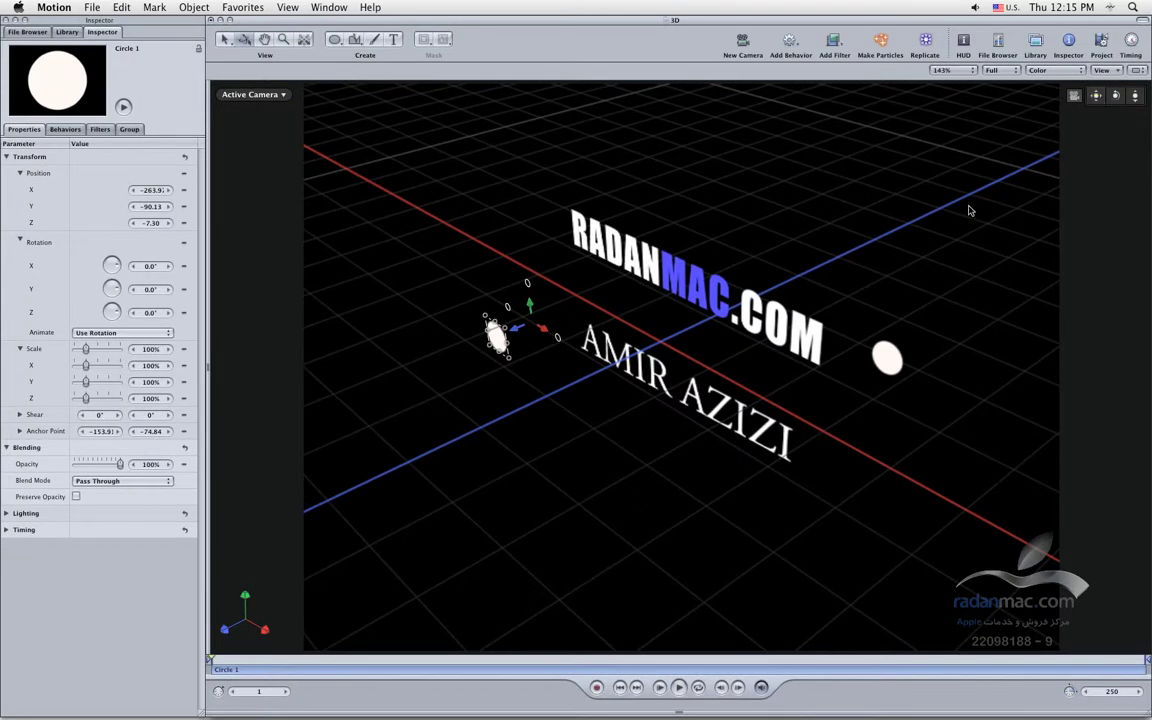
# Step: Deselect the circle group, orbit the active camera down to a low angle, pan it and dolly it away from the text
pyautogui.click(783, 281)
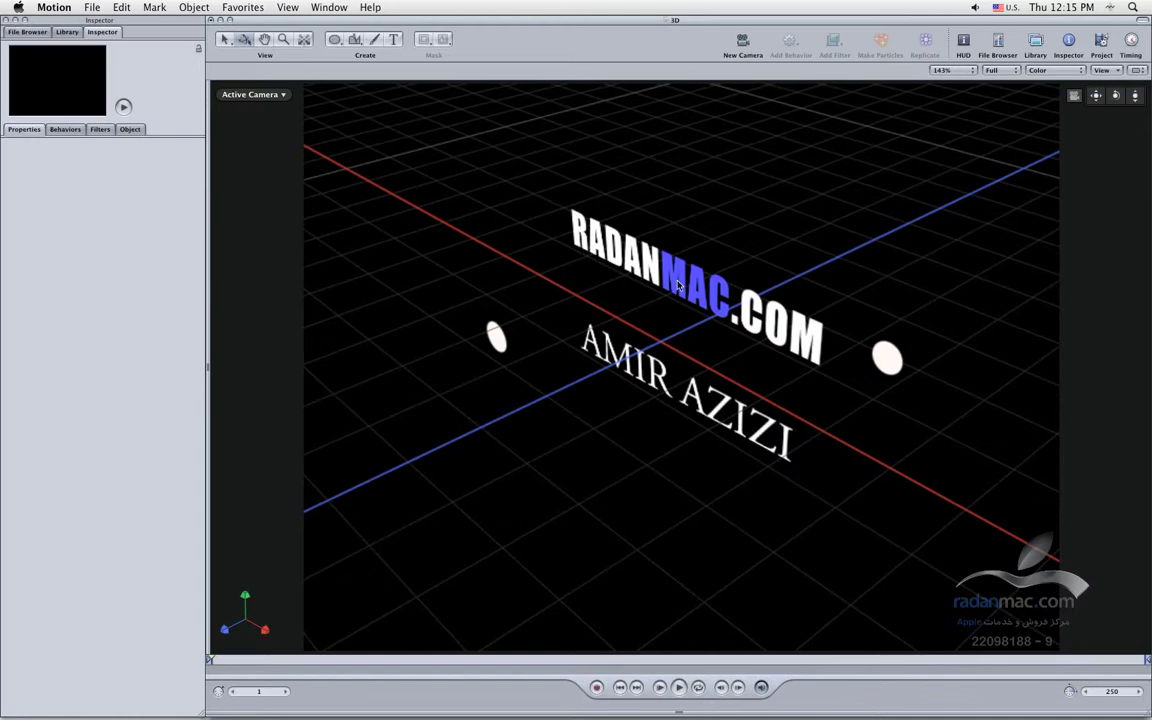
pyautogui.moveTo(1115, 95); pyautogui.dragTo(1130, 60)
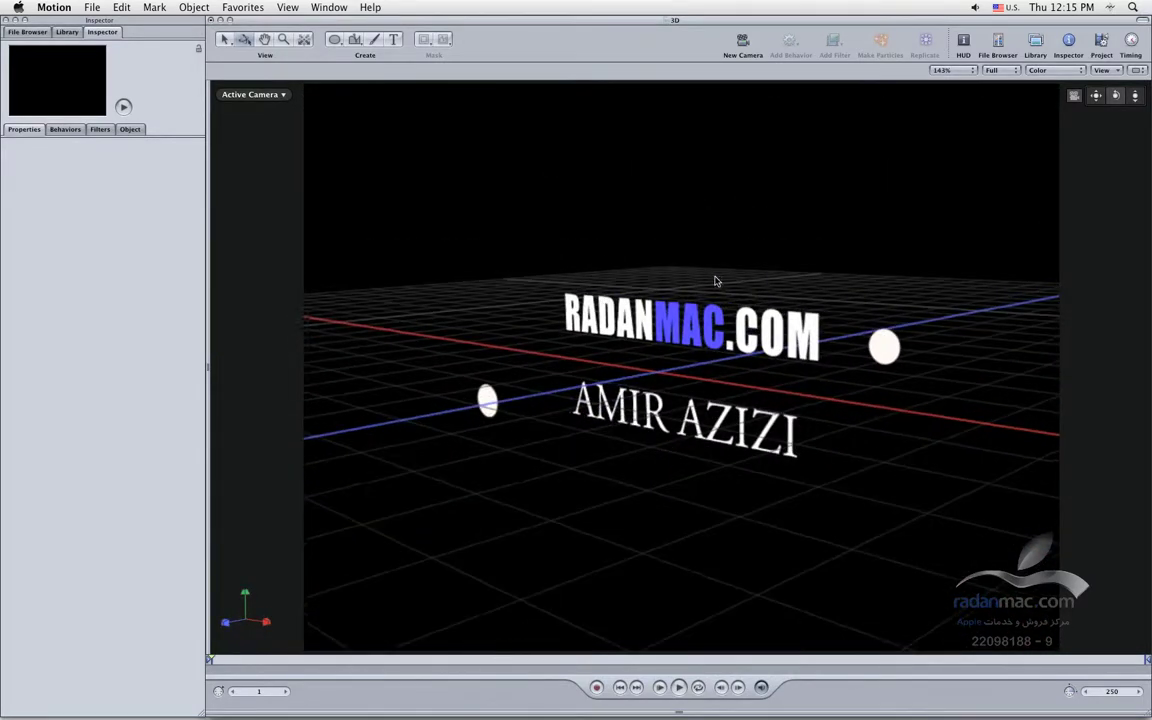
pyautogui.moveTo(1096, 95)
pyautogui.mouseDown()
pyautogui.moveTo(1126, 95)
pyautogui.moveTo(1064, 95)
pyautogui.moveTo(1116, 95)
pyautogui.mouseUp()
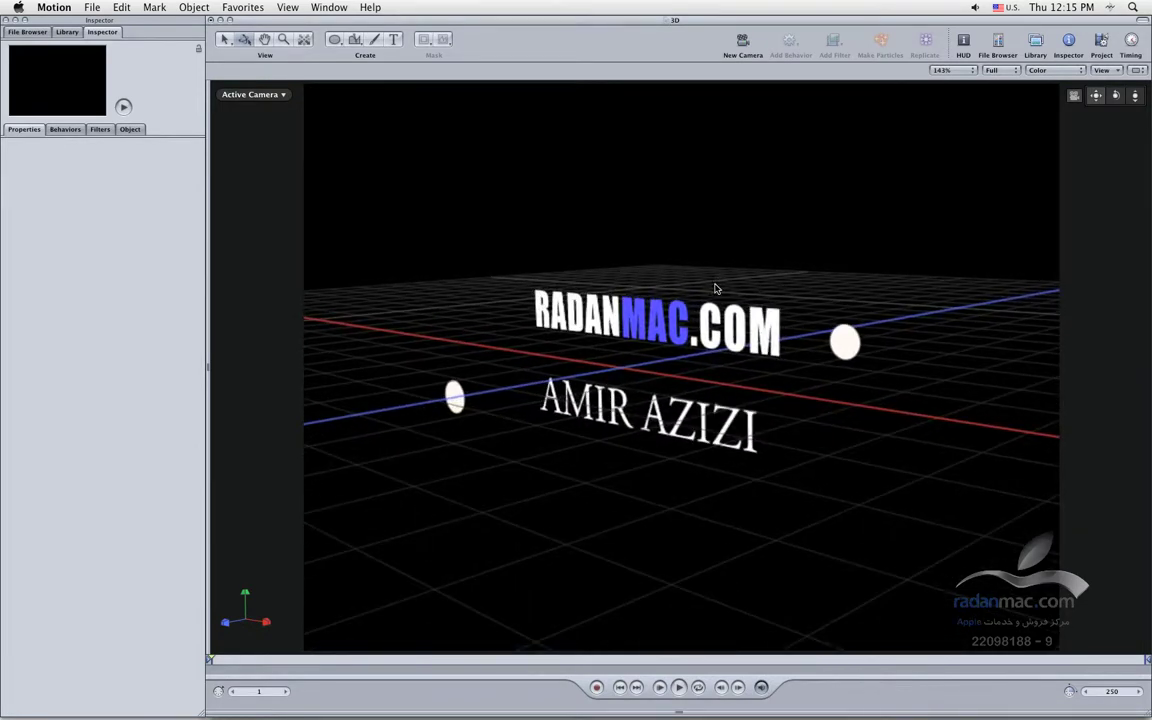
pyautogui.moveTo(1135, 95); pyautogui.dragTo(1150, 95)
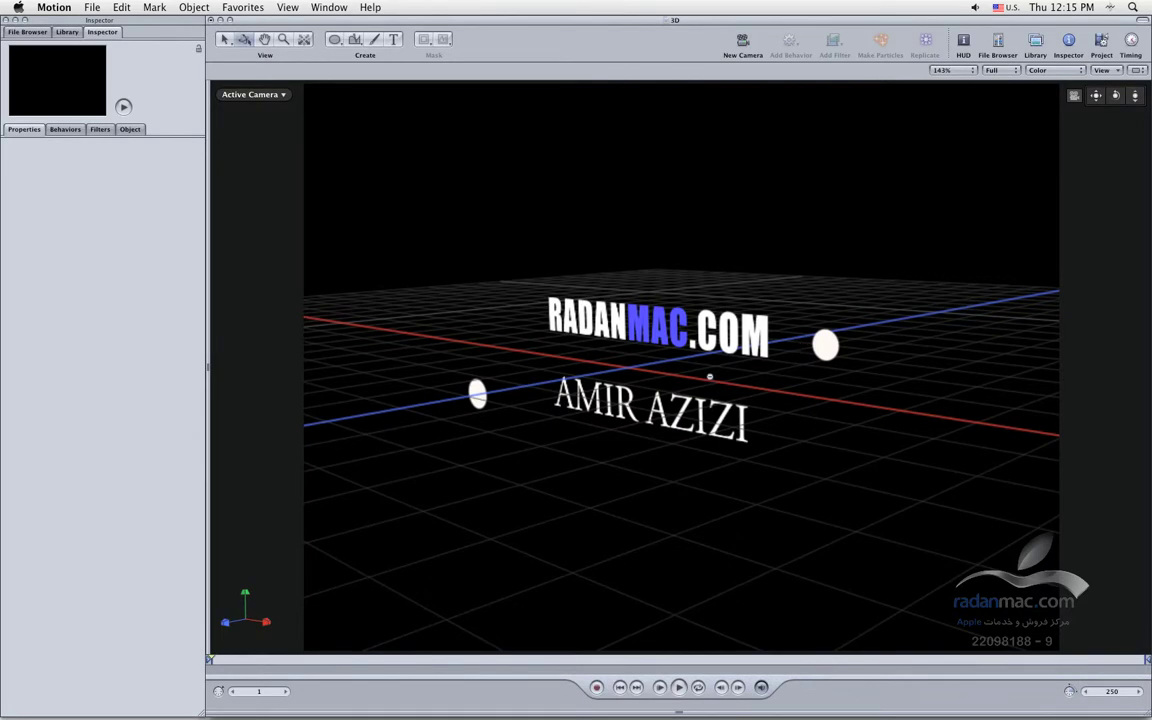
# Step: Zoom the canvas out to 71% and back to 143% to compare canvas zoom with camera movement
pyautogui.scroll(-3, 581, 363)
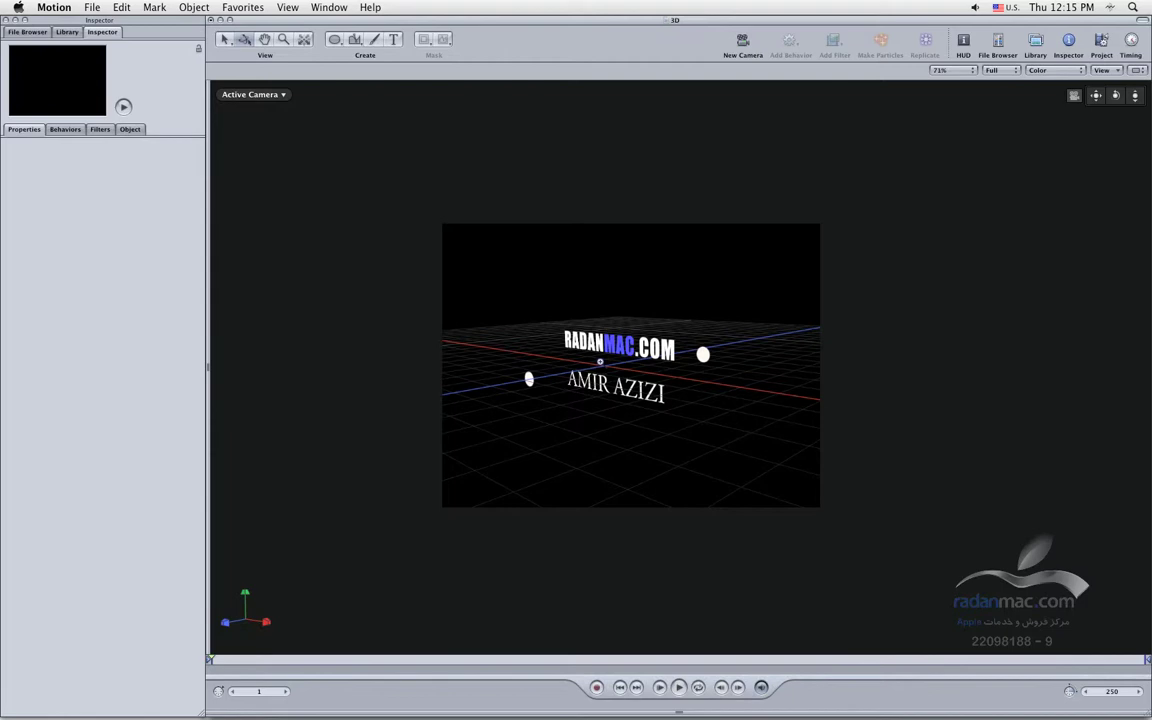
pyautogui.scroll(3, 600, 361)
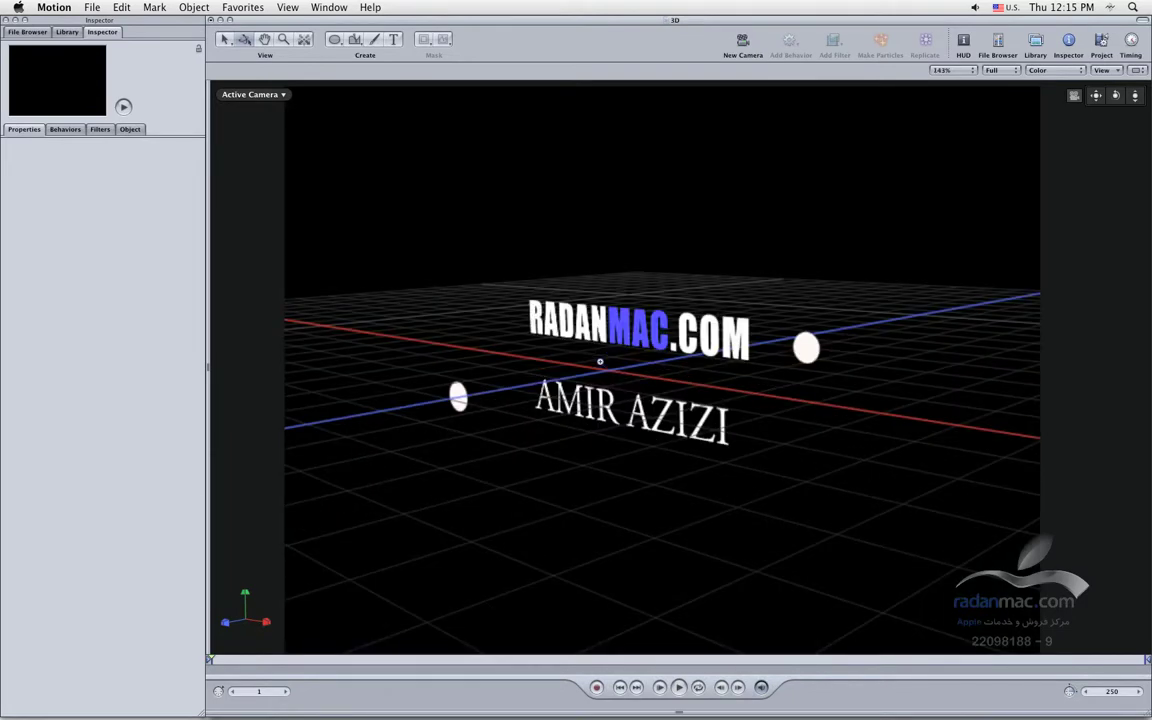
pyautogui.scroll(-3, 600, 361)
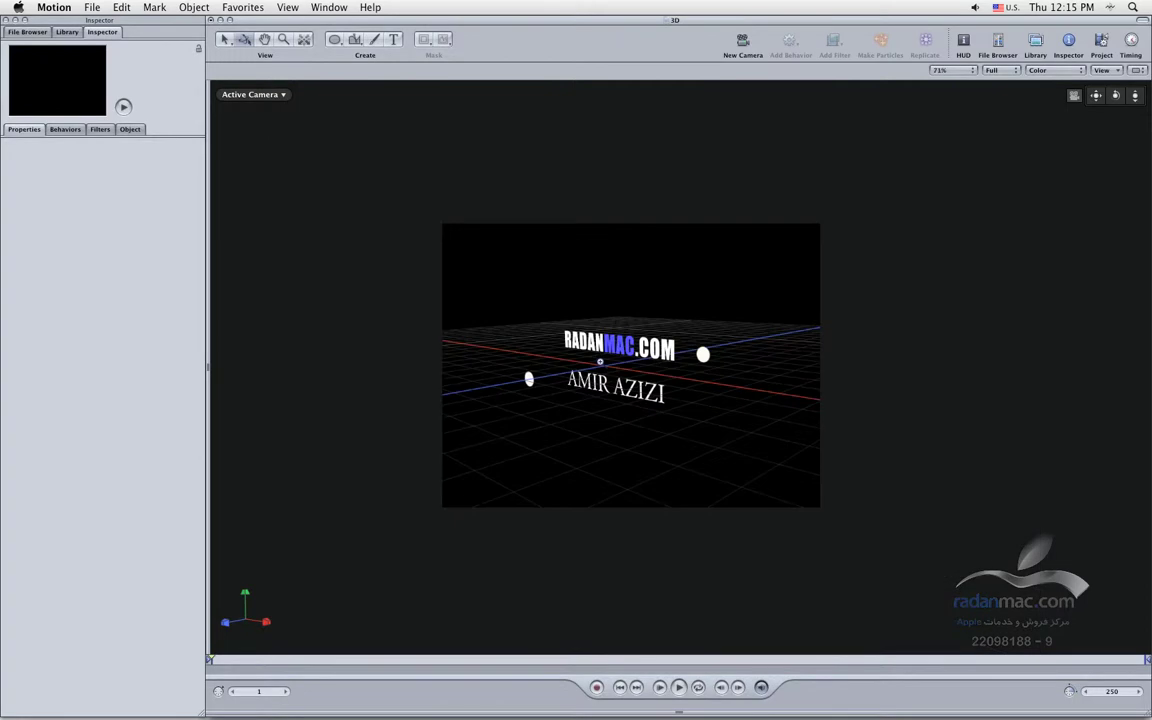
pyautogui.scroll(3, 600, 361)
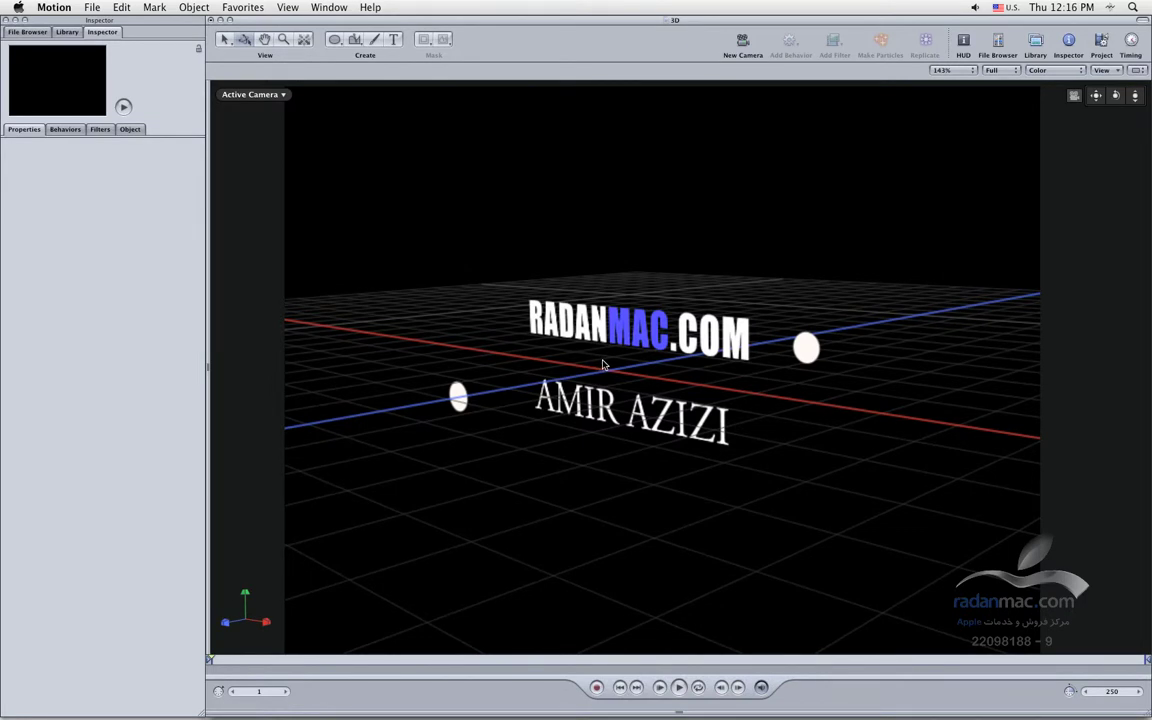
# Step: Dolly the active camera and orbit it to a steeper, more sideways view of the text and circles
pyautogui.moveTo(1135, 95); pyautogui.dragTo(1135, 111)
pyautogui.moveTo(531, 301); pyautogui.dragTo(672, 368)
pyautogui.moveTo(1135, 95); pyautogui.dragTo(1085, 95)
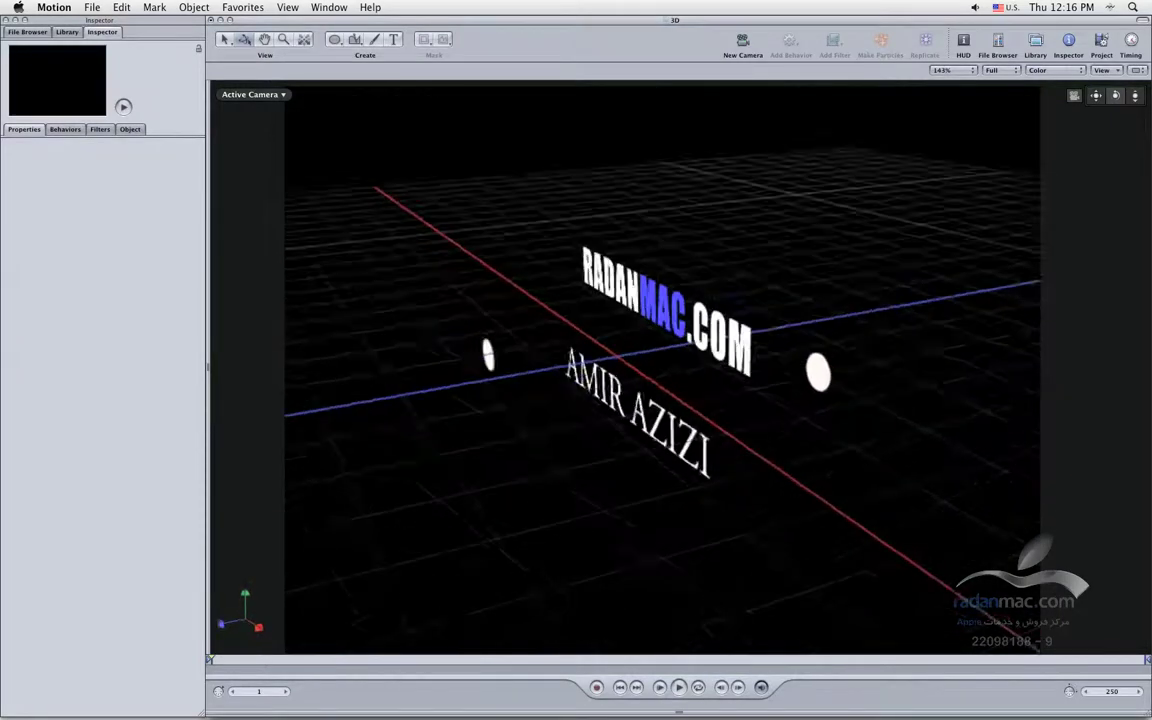